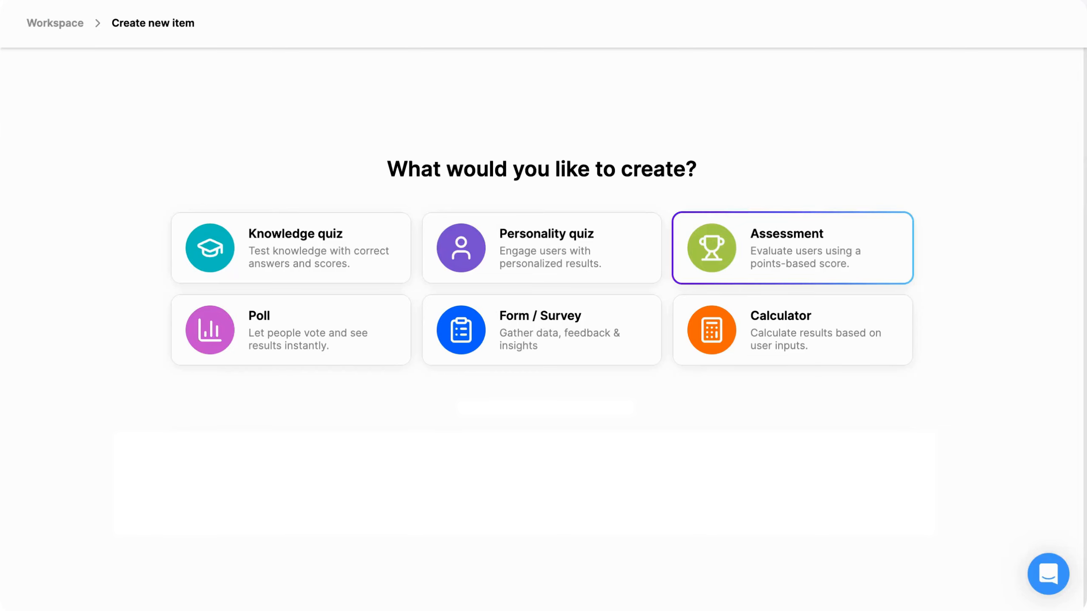
Generate a new assessment with AI from a prompt for lead qualification covering the respondent's role, company size, goals, and budget
click(714, 254)
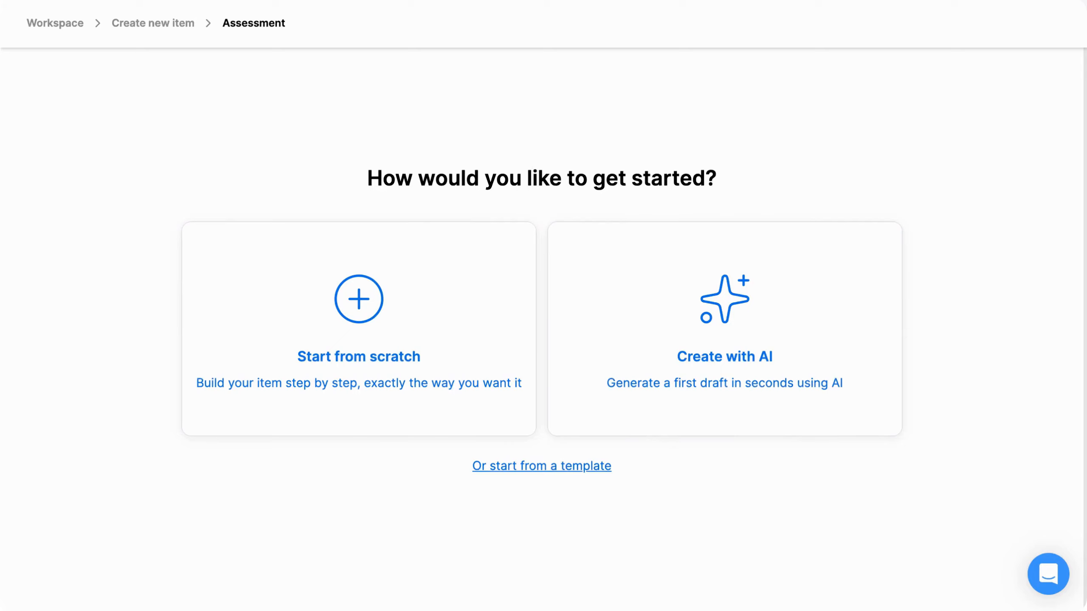
click(612, 311)
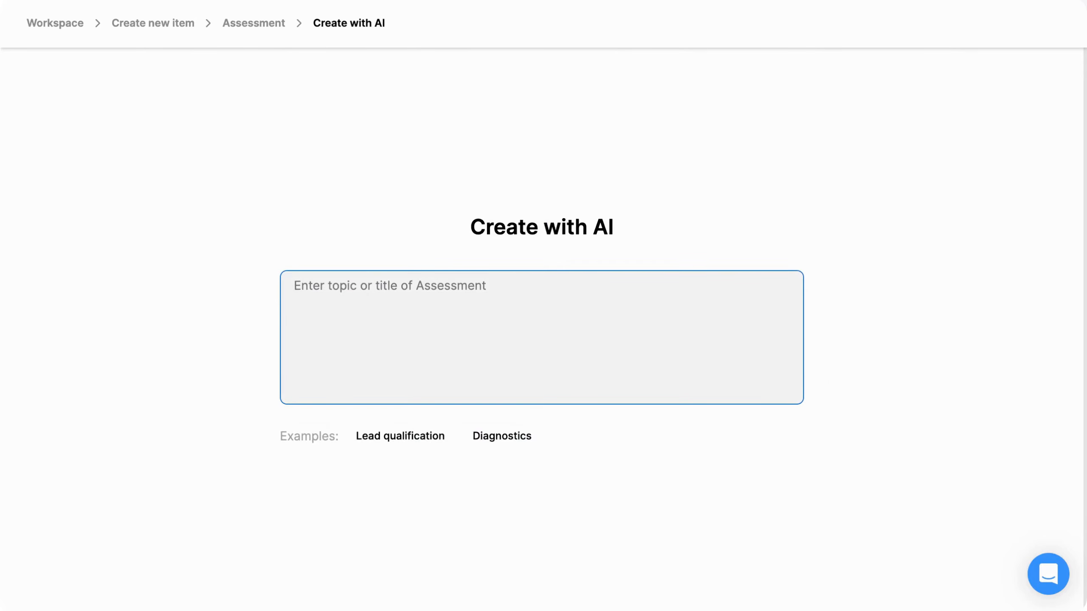
text(Create a lead-qualification assessment to understand whether the solution is a good fit, by asking questions about the respondent’s role, company size, goals, and budget.)
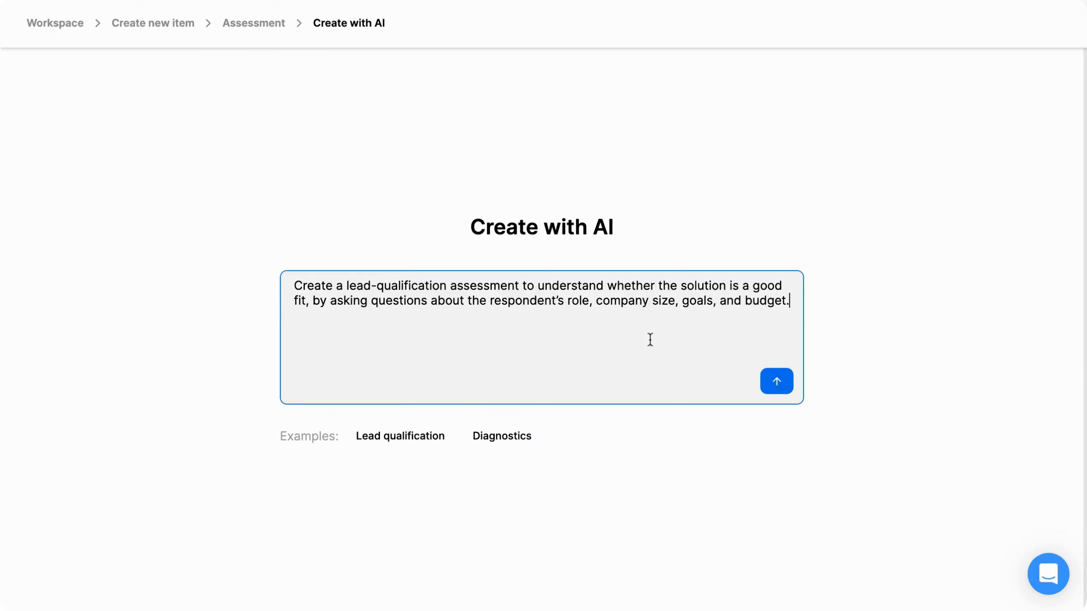
click(777, 383)
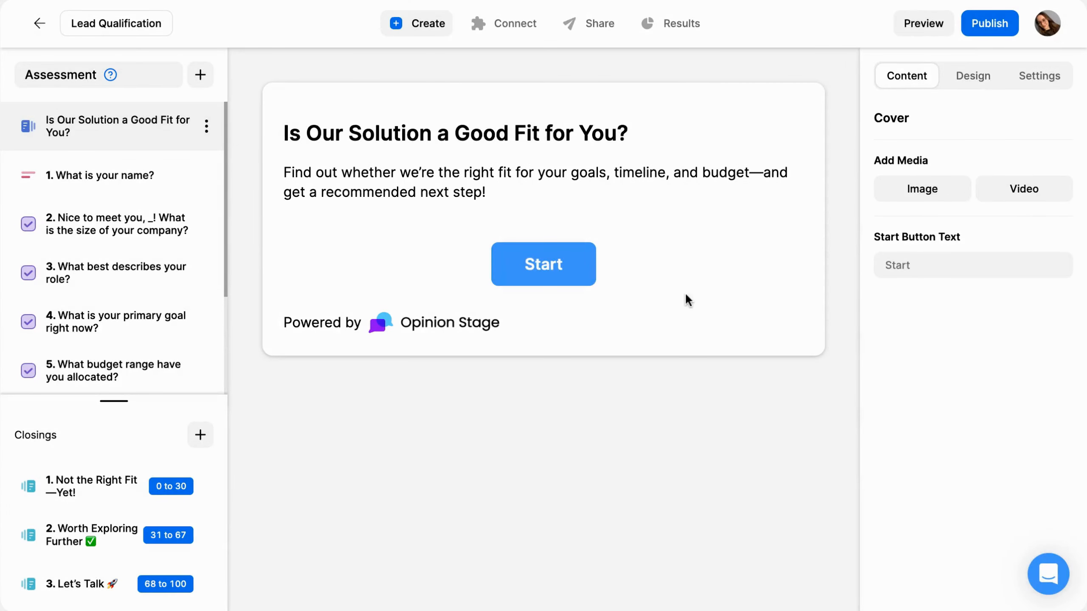
Set the image search usage rights to free to use or share, and add a cover image from the computer's files
click(933, 200)
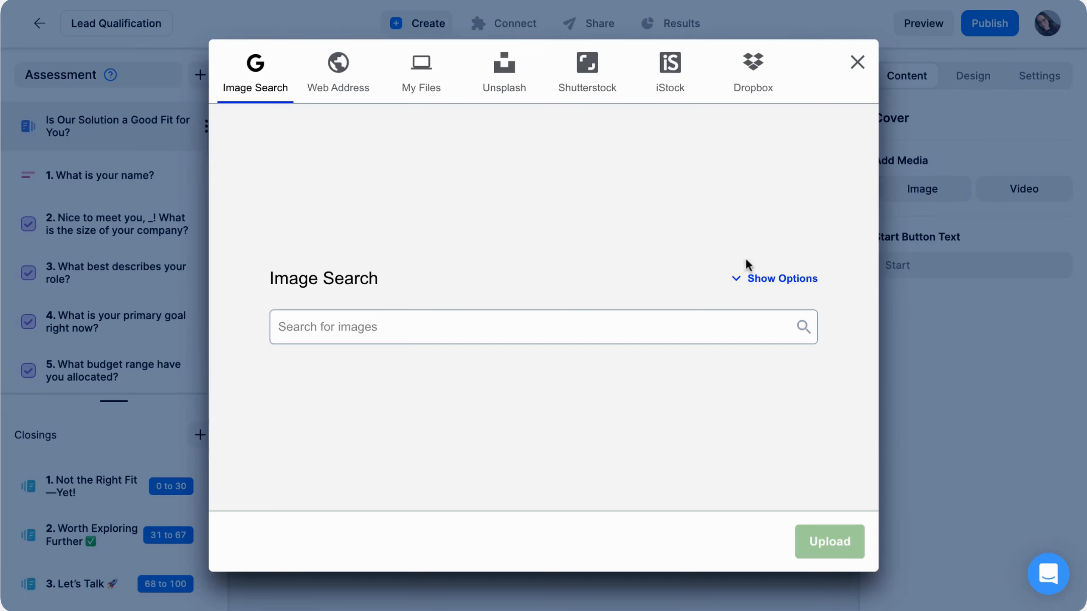
click(763, 279)
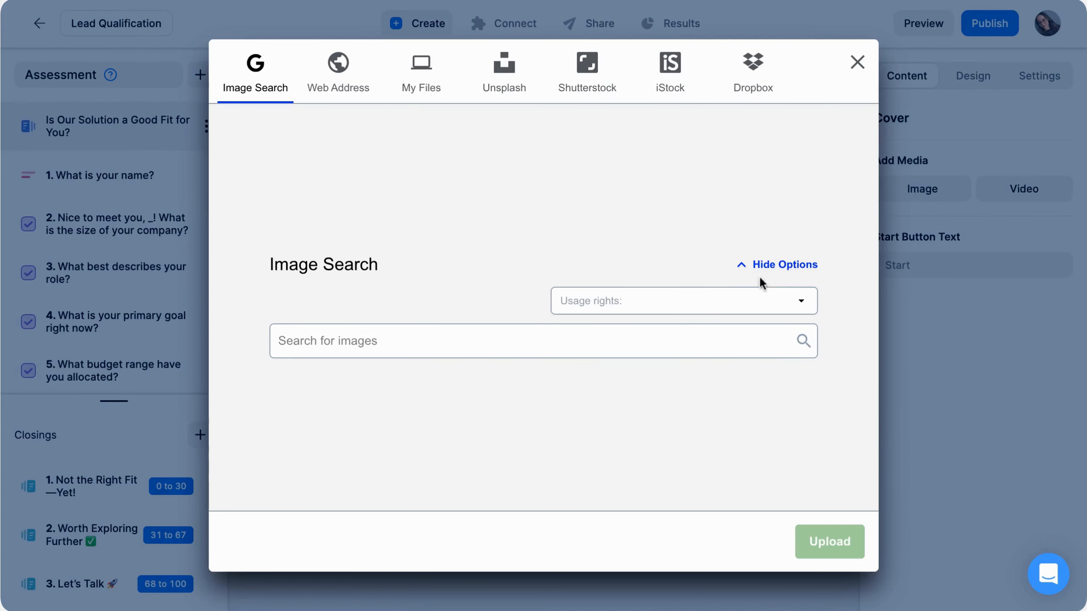
click(730, 301)
click(596, 350)
click(437, 97)
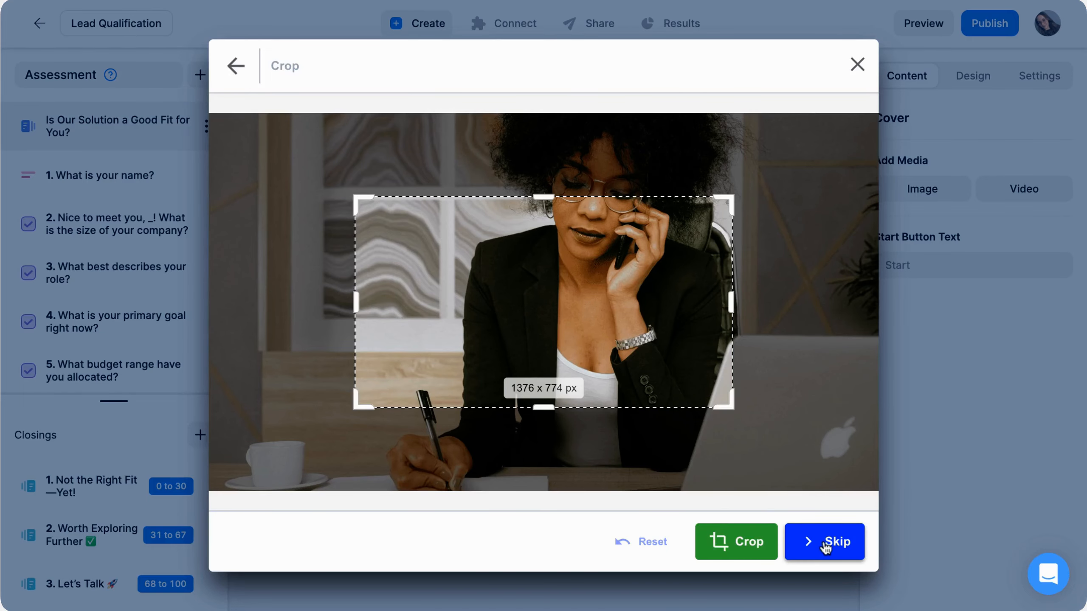
click(825, 544)
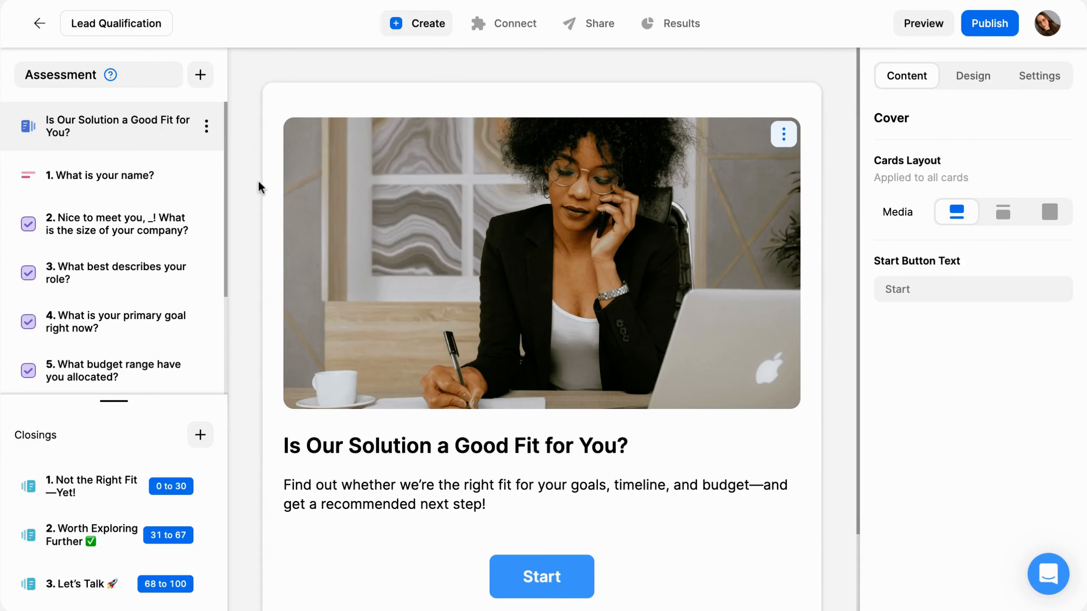
Look through the question types that can be added and the fields of the "How can we reach you?" lead form
scroll(249, 180, down, 1)
click(208, 78)
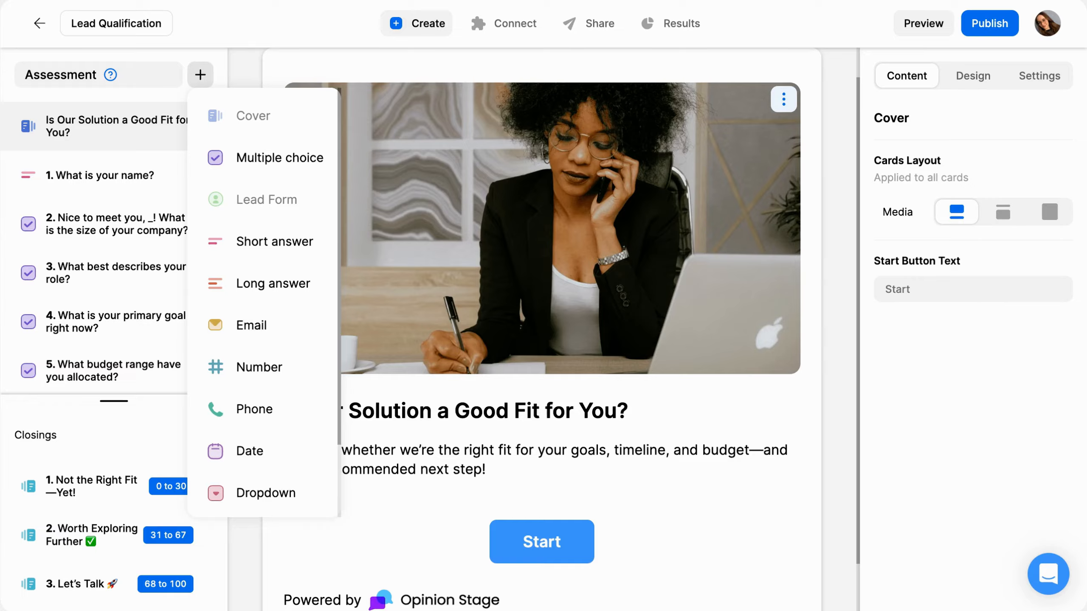
scroll(309, 384, down, 2)
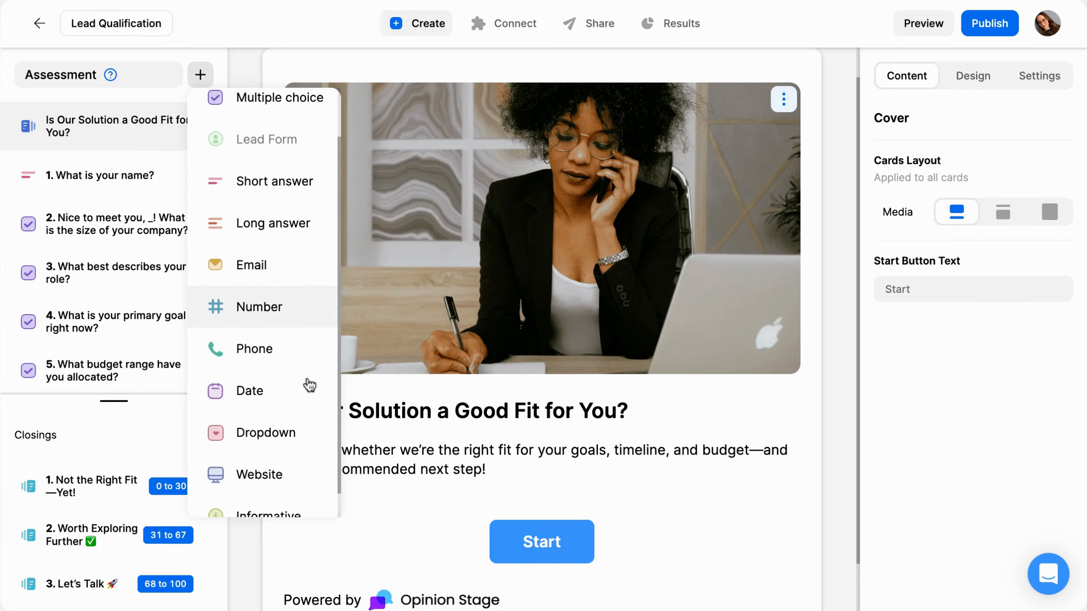
scroll(309, 376, up, 2)
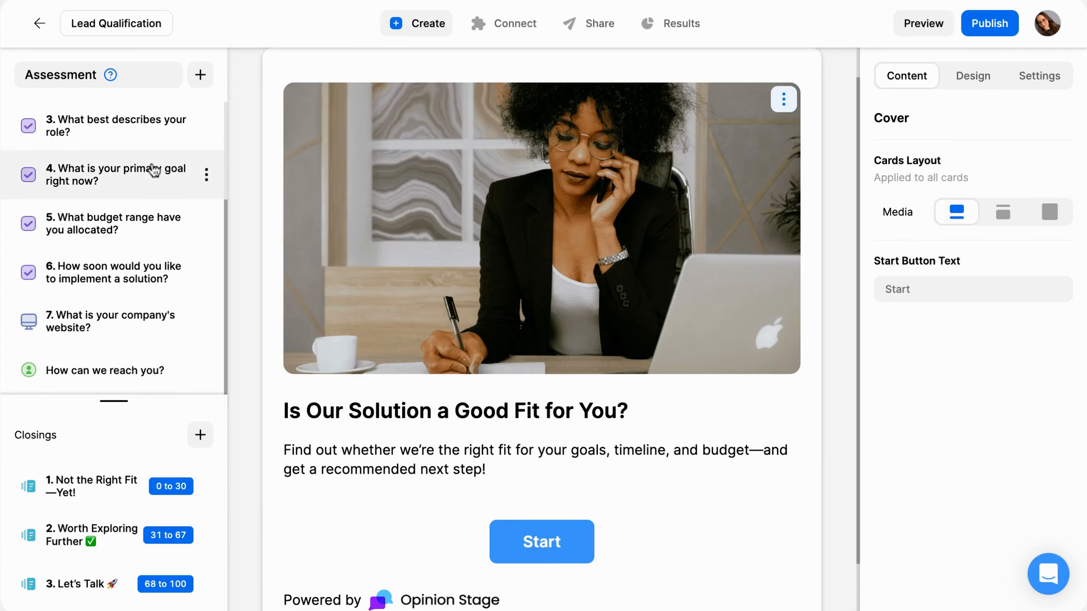
click(130, 369)
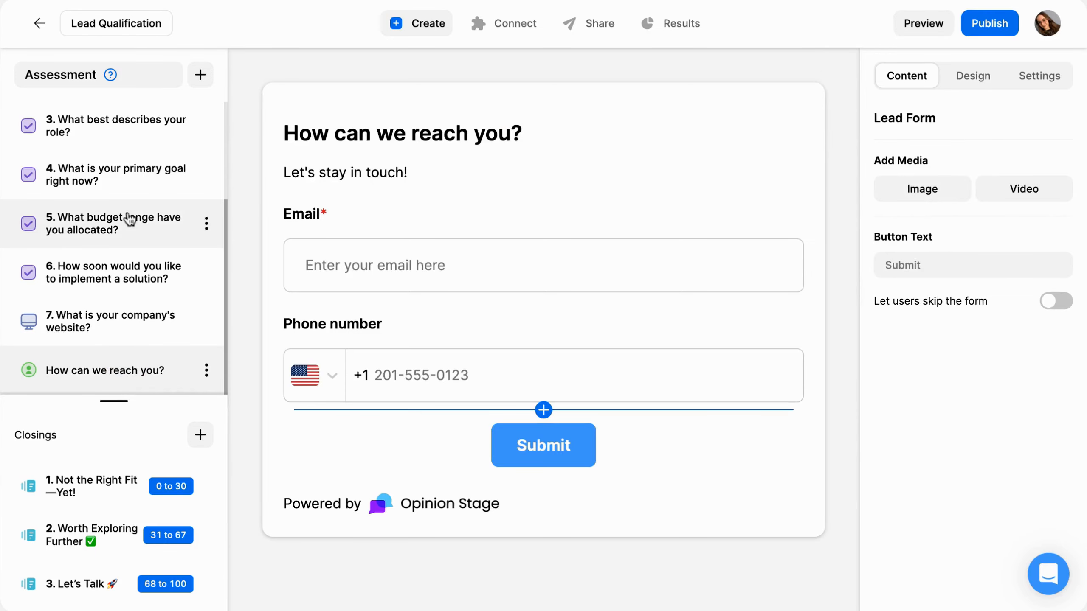
scroll(130, 219, up, 3)
Review the score values assigned to the answers, starting from the company-size question
click(116, 229)
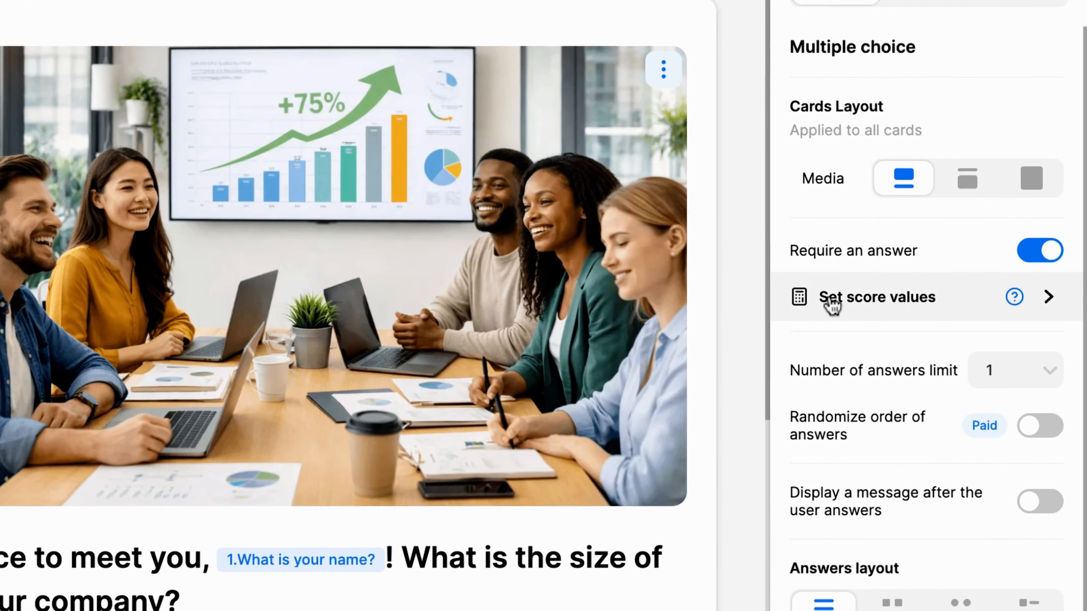
click(832, 300)
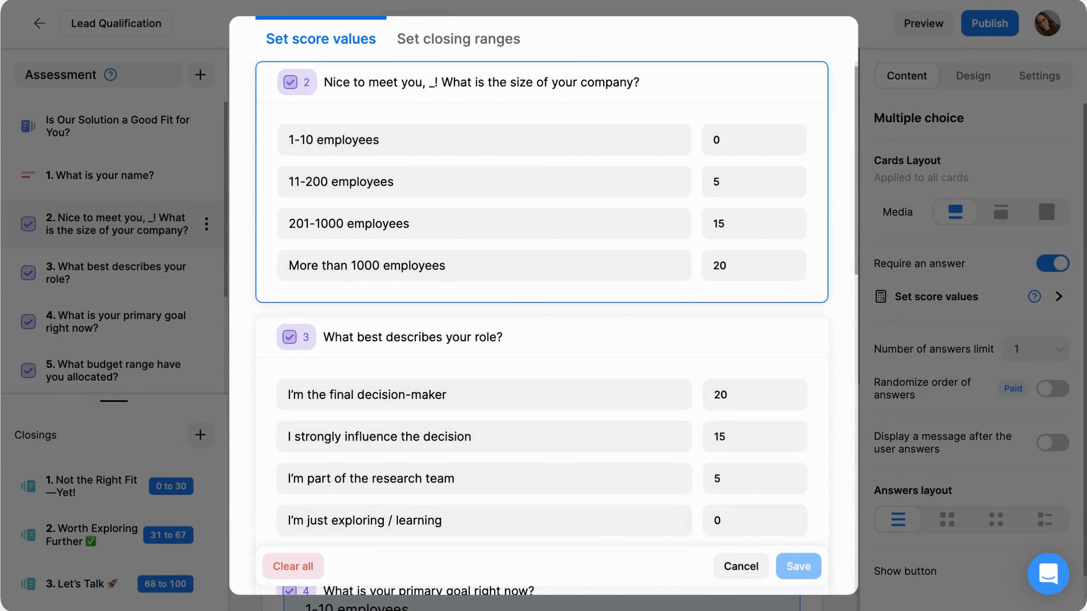
click(907, 428)
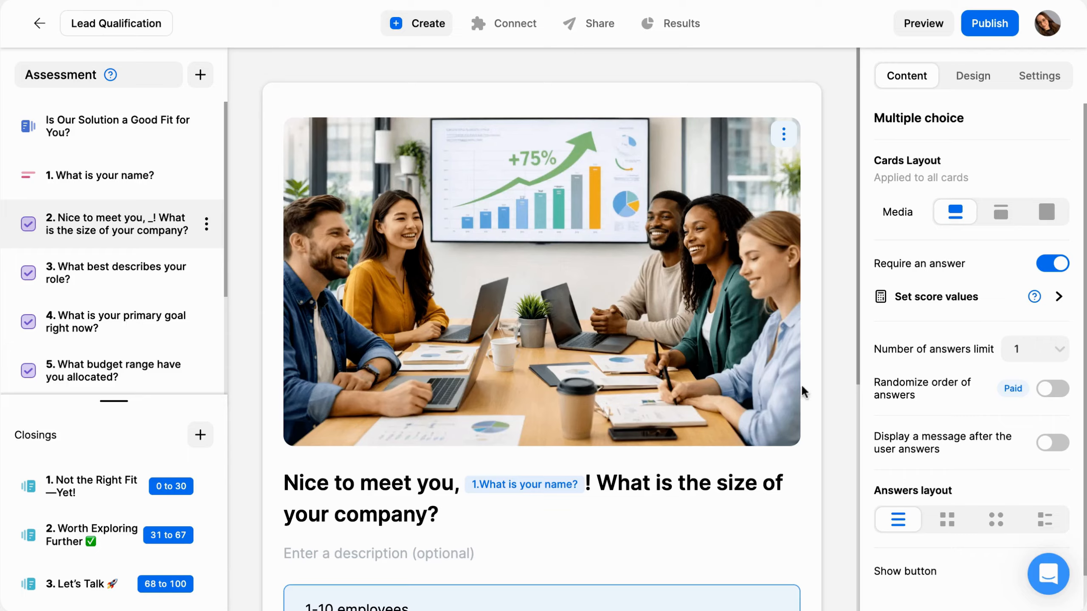
Set the upper limit of the "Not the Right Fit—Yet!" closing range to 30 and save the closing ranges
click(104, 503)
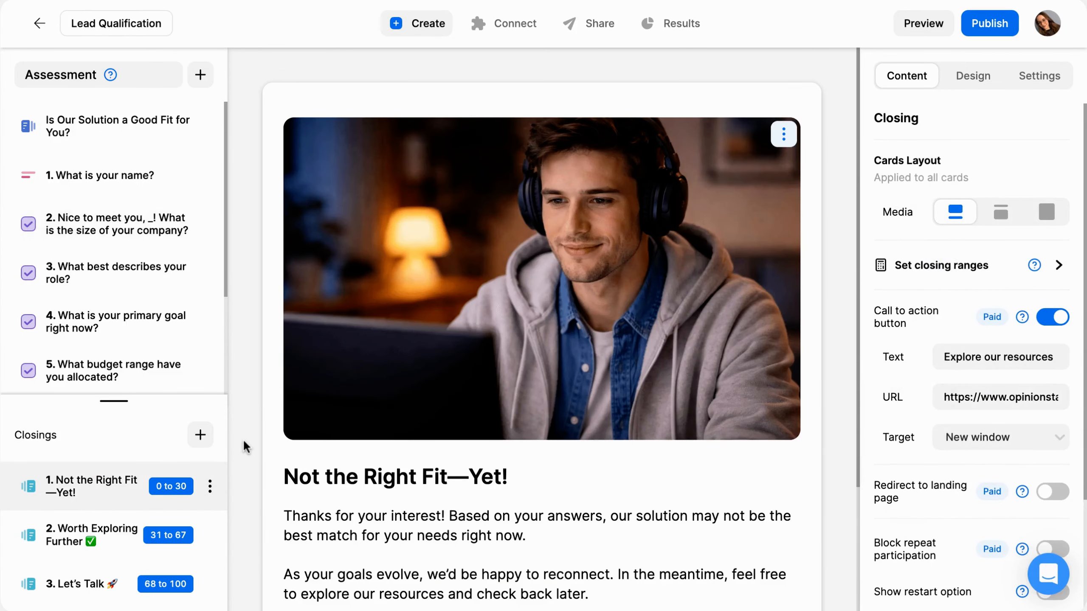
scroll(242, 438, down, 2)
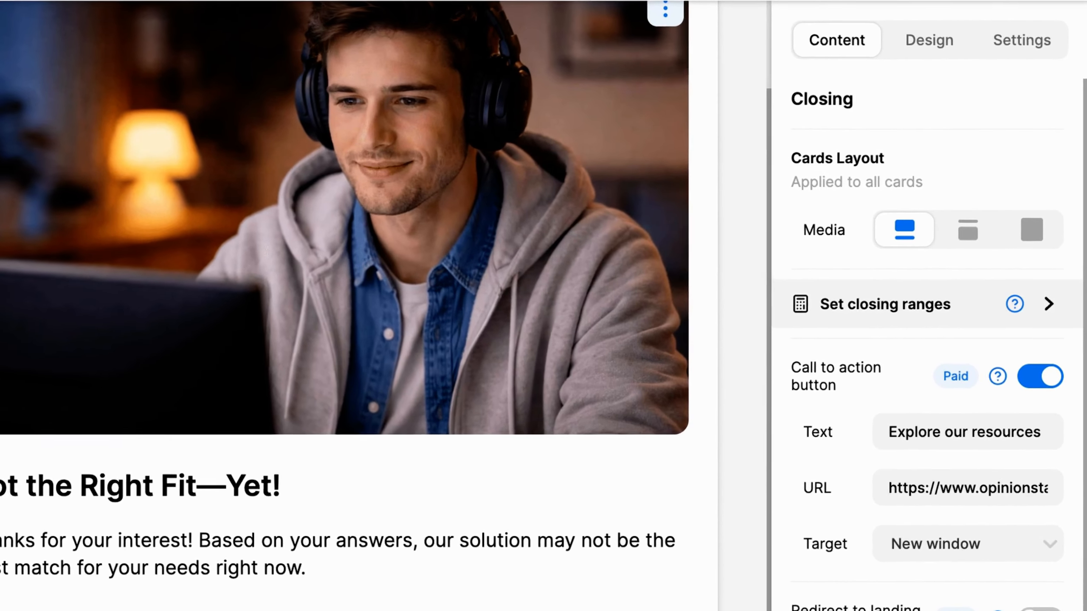
click(884, 305)
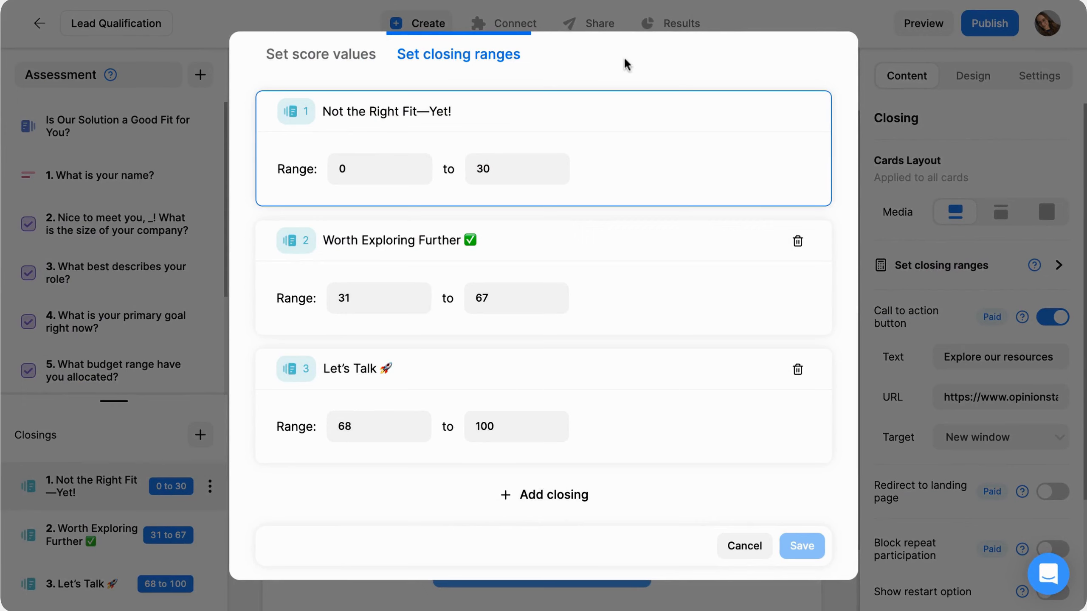
click(511, 174)
key(BackSpace)
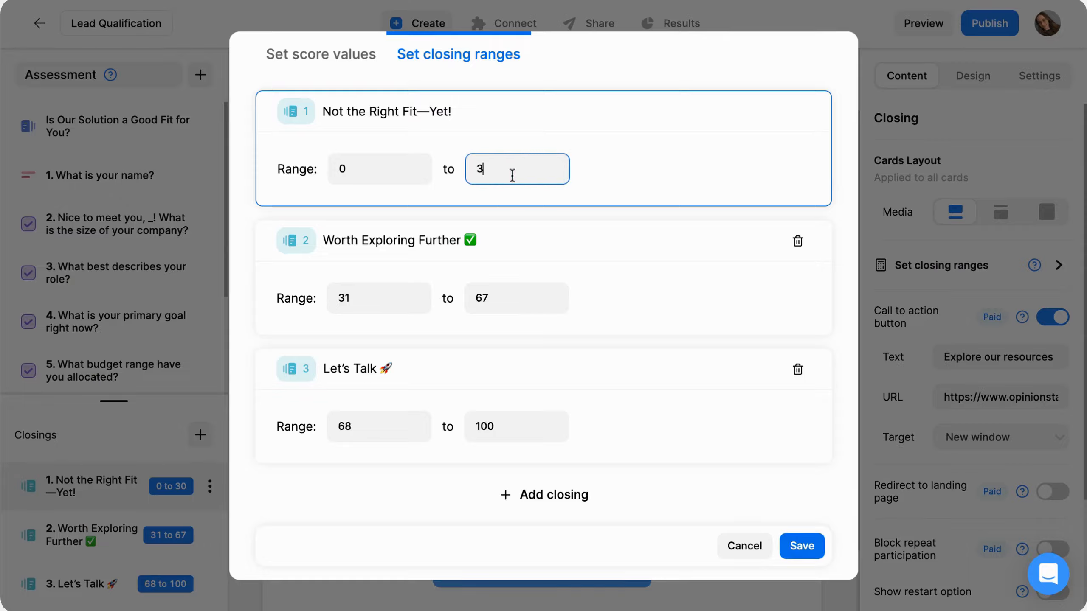
text(3)
key(BackSpace)
text(0)
click(641, 138)
click(802, 547)
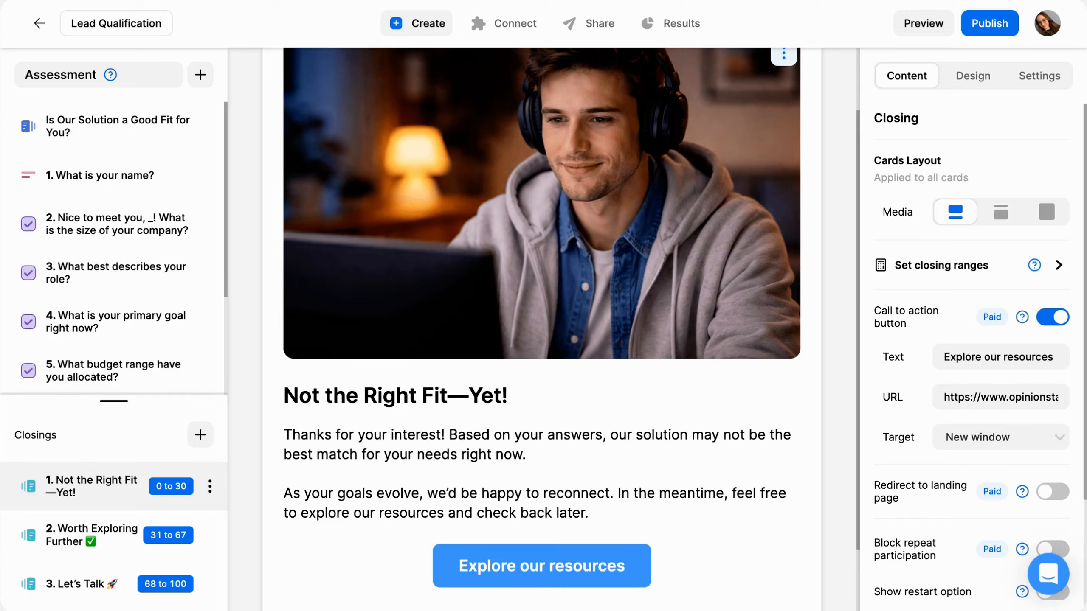
Apply the saved custom theme "new 33" to the assessment
click(979, 77)
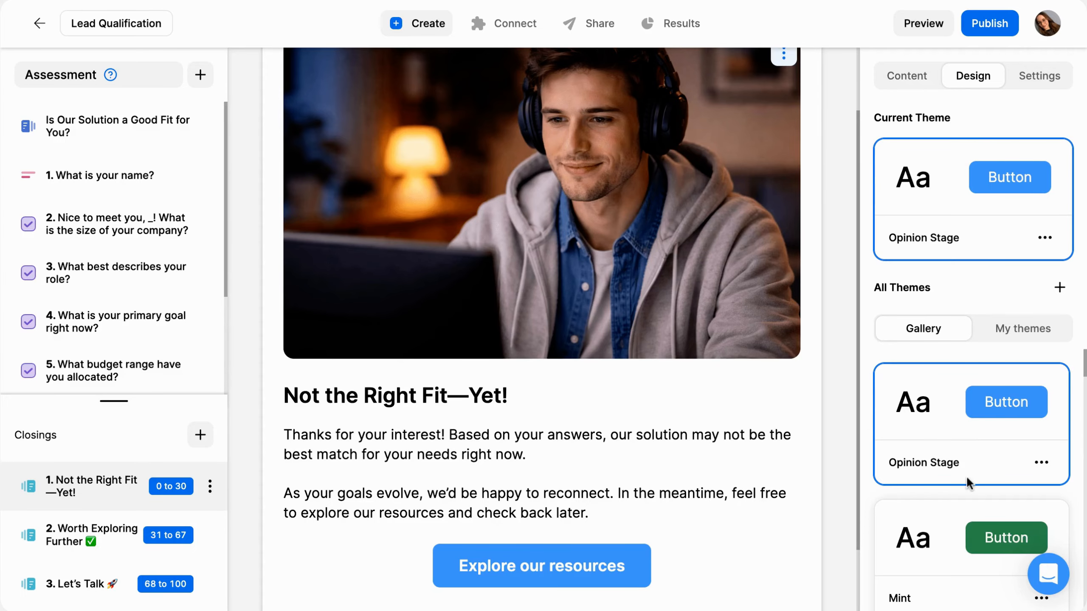
scroll(967, 479, down, 10)
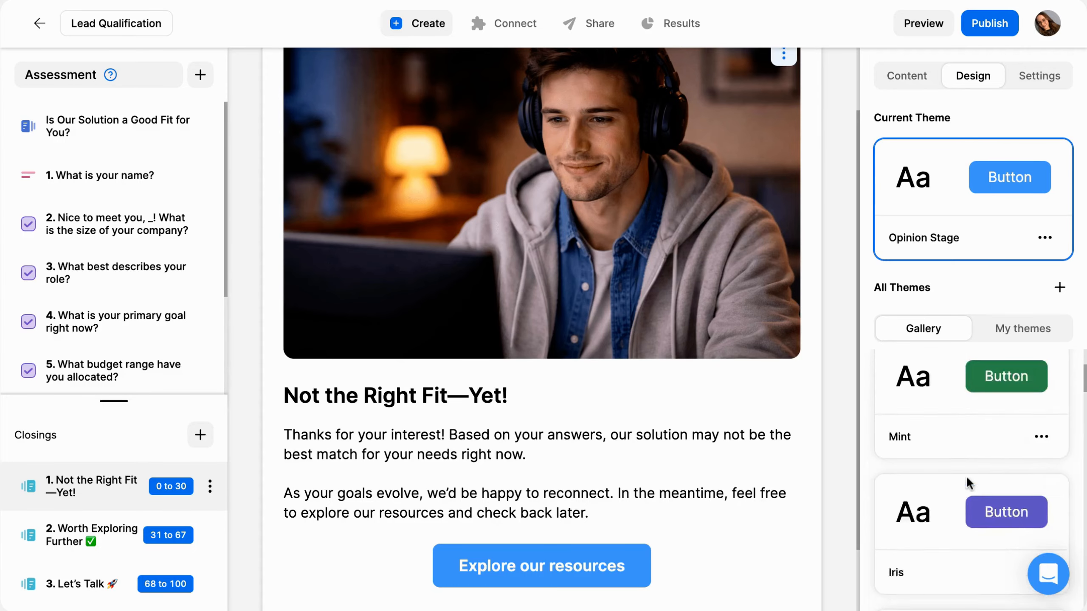
click(1044, 329)
scroll(1016, 488, down, 10)
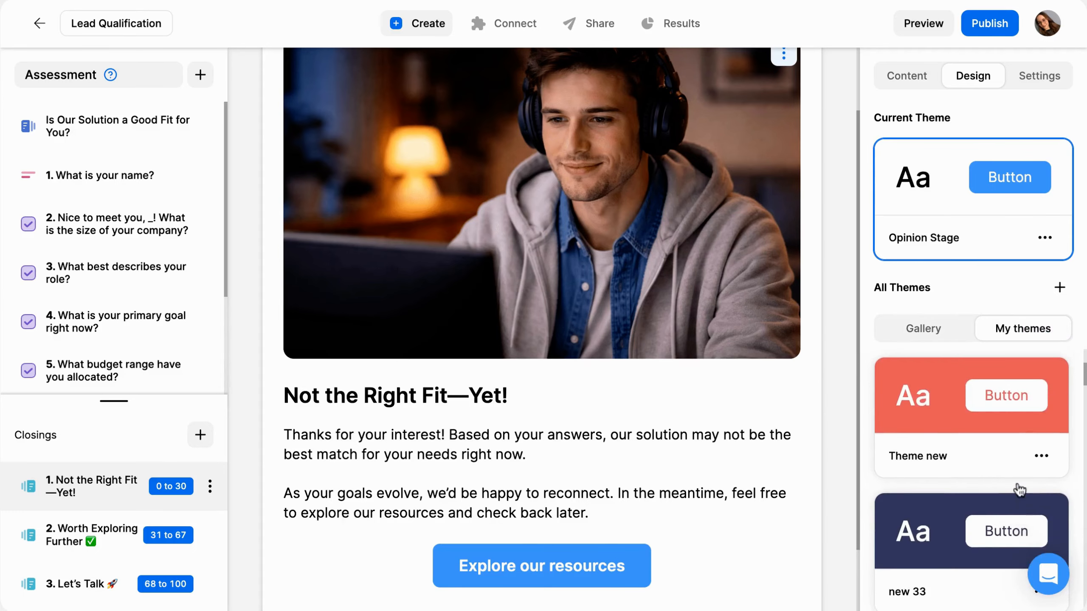
click(949, 466)
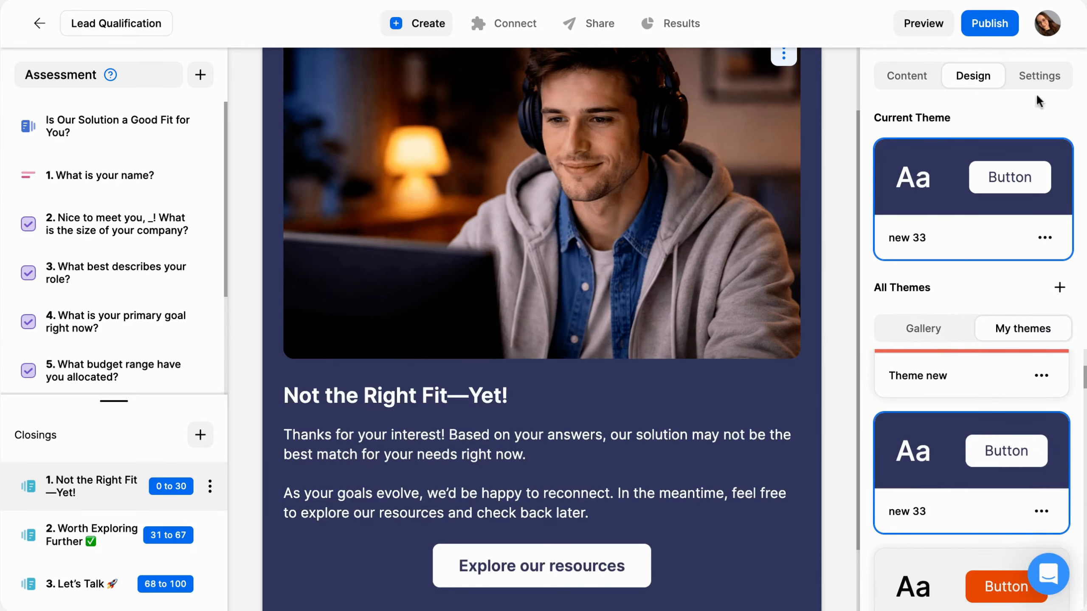
Remove the Opinion Stage branding and show the navigation bar in the assessment's display settings
click(1052, 78)
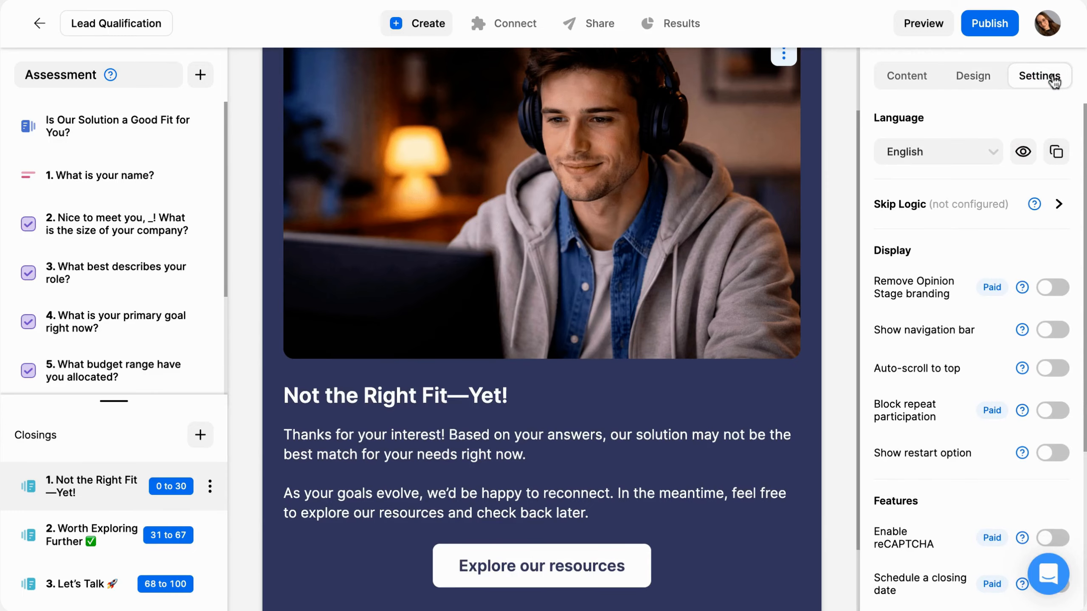
click(1051, 295)
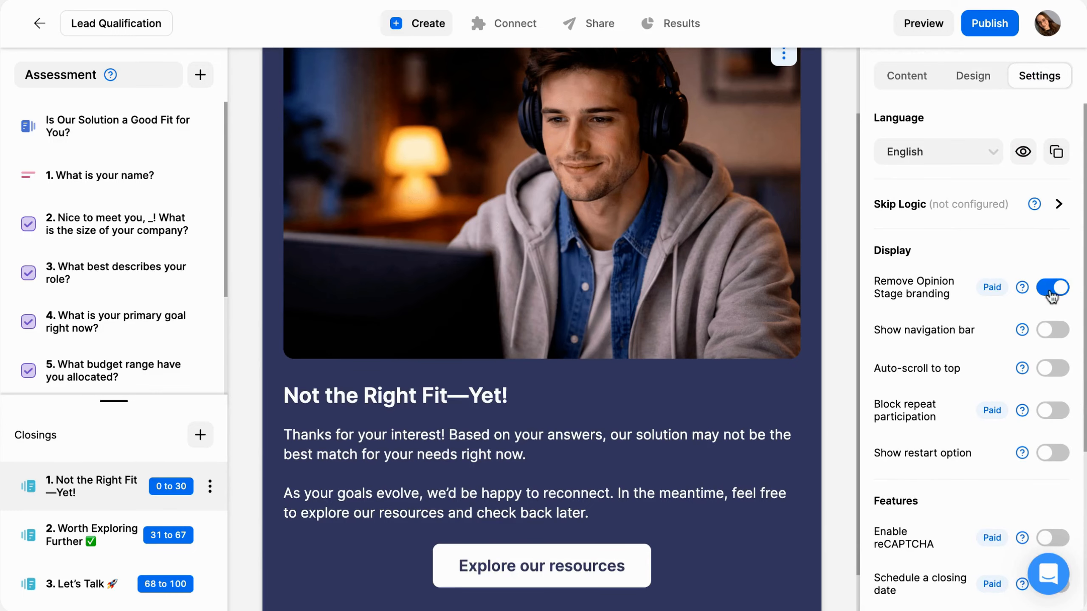
scroll(771, 394, down, 1)
click(1051, 339)
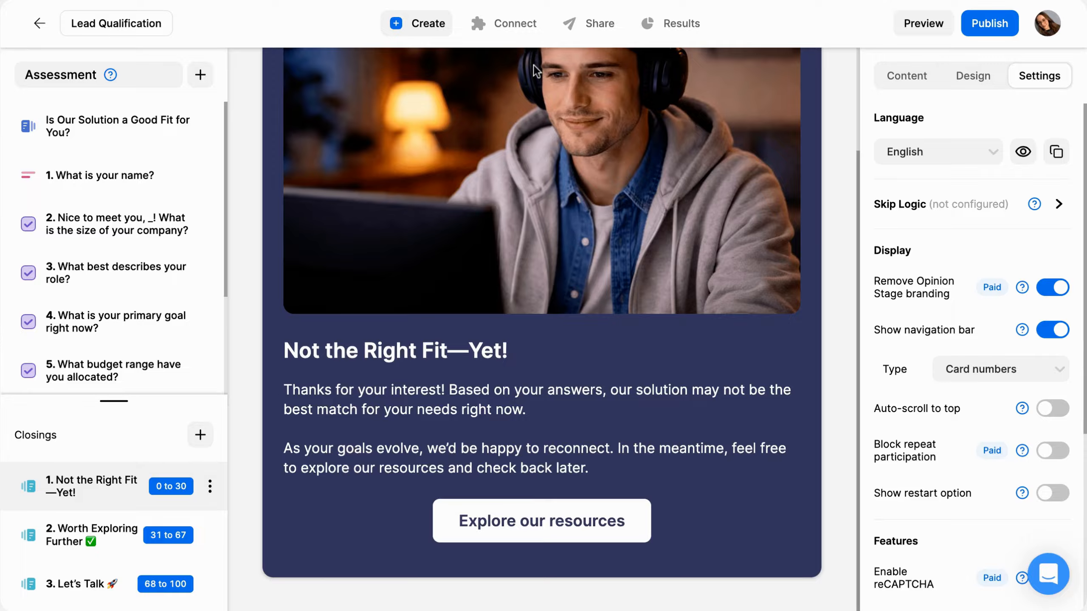
Browse the integrations available for connecting the assessment to other apps
click(506, 22)
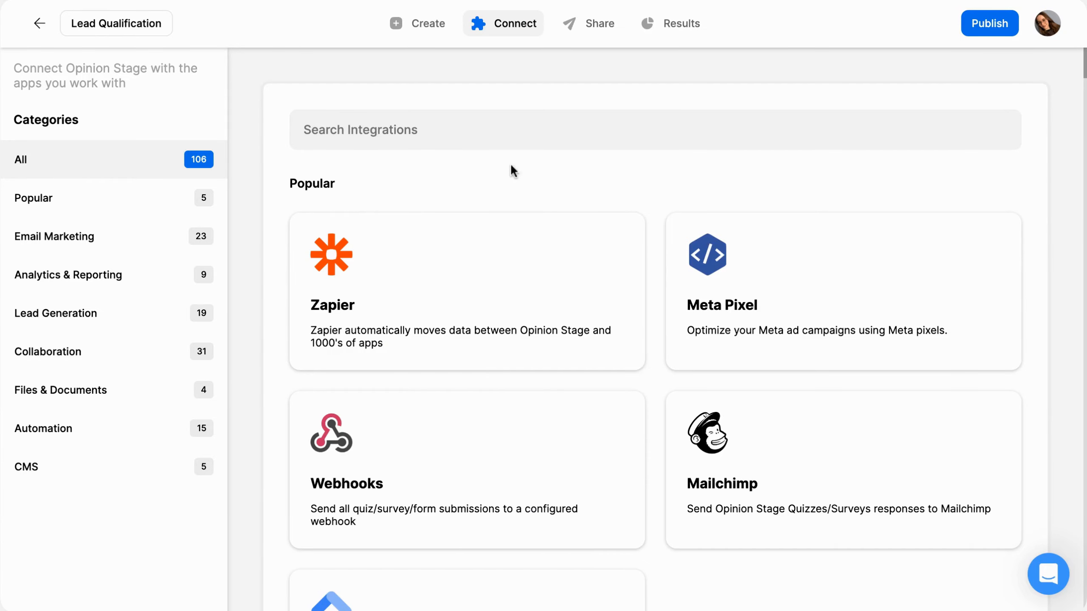
scroll(511, 163, down, 1)
scroll(510, 163, down, 2)
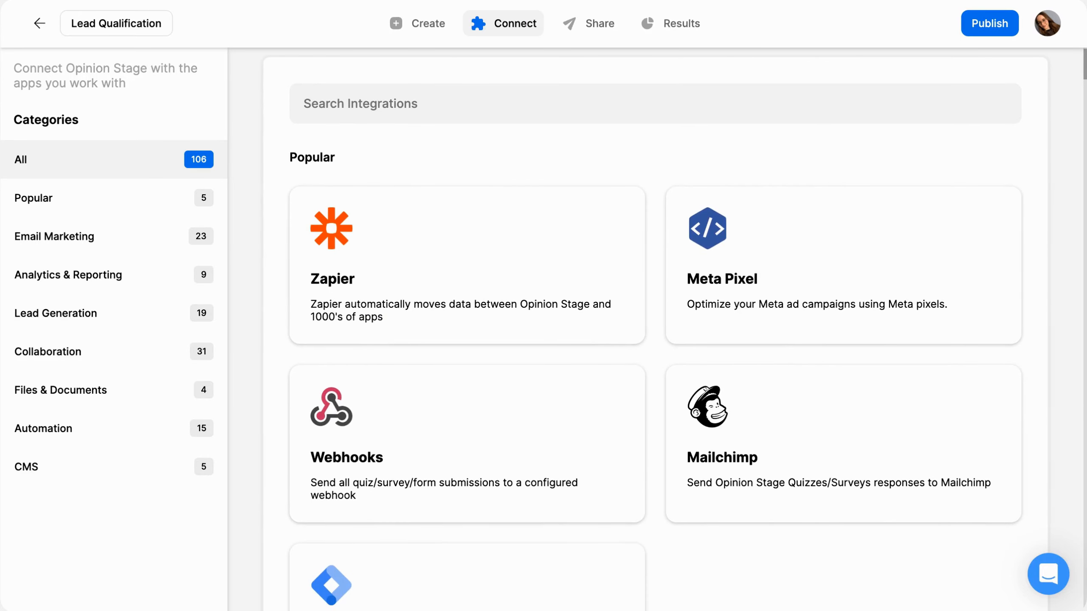
Preview the assessment from its cover, submit a first name, and answer the company-size question
click(414, 23)
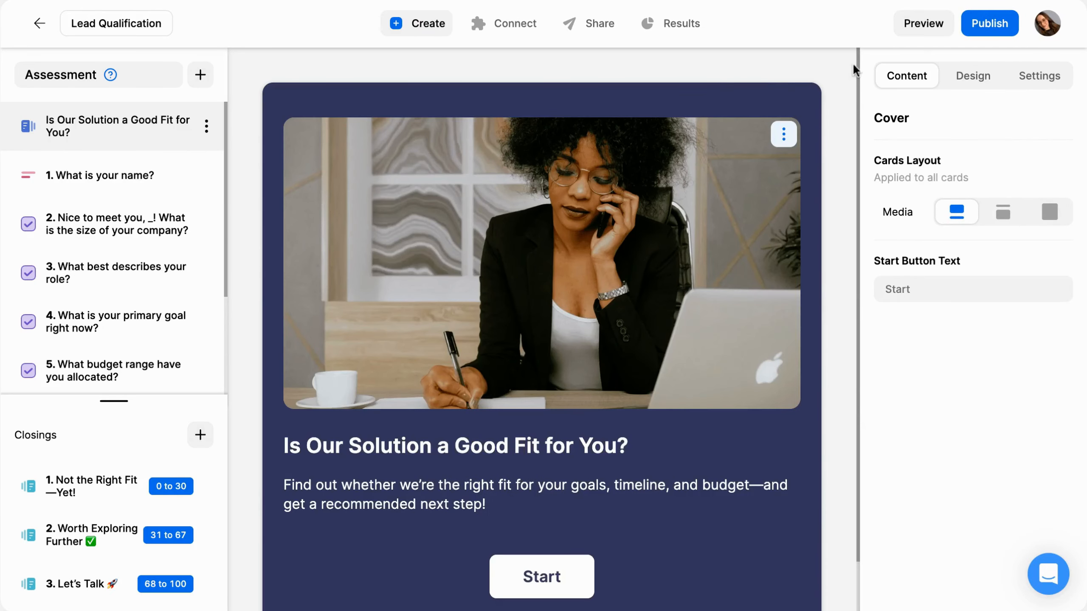
click(919, 36)
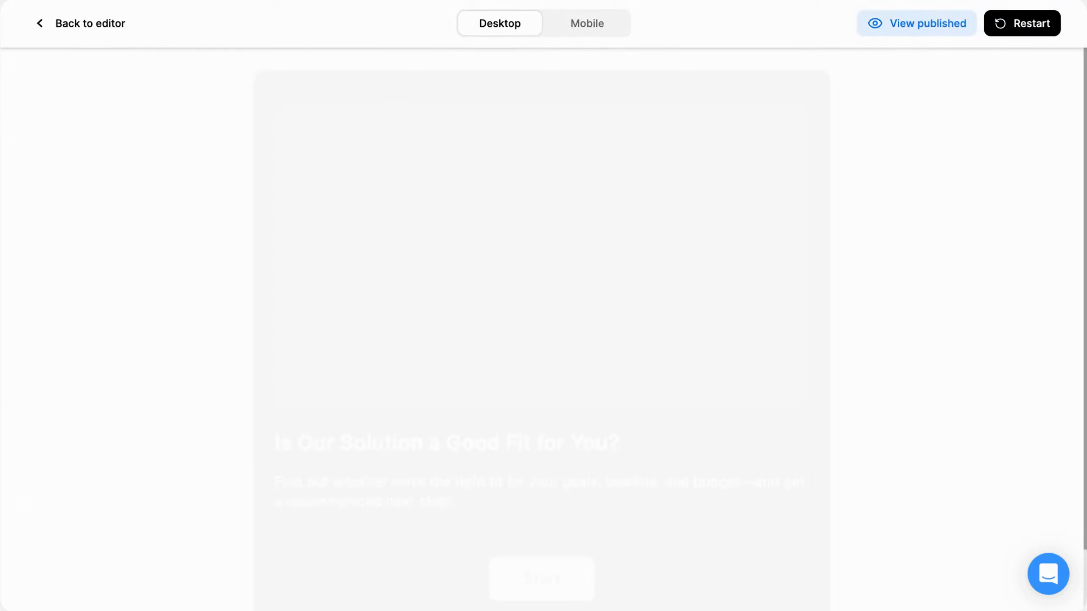
click(553, 524)
click(543, 355)
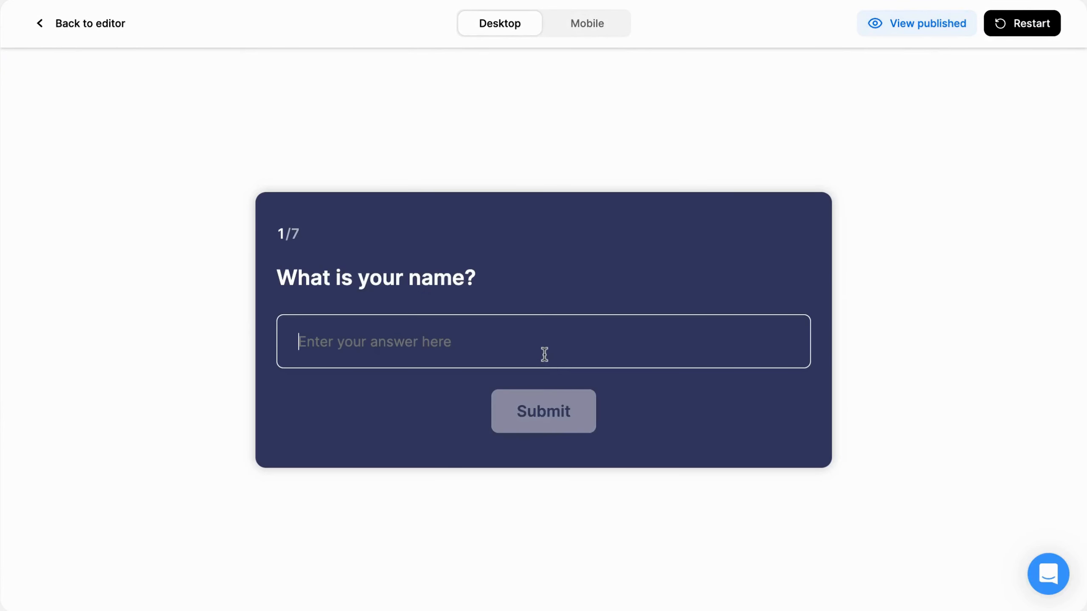
text(Samantha)
key(Return)
scroll(471, 518, down, 4)
click(471, 519)
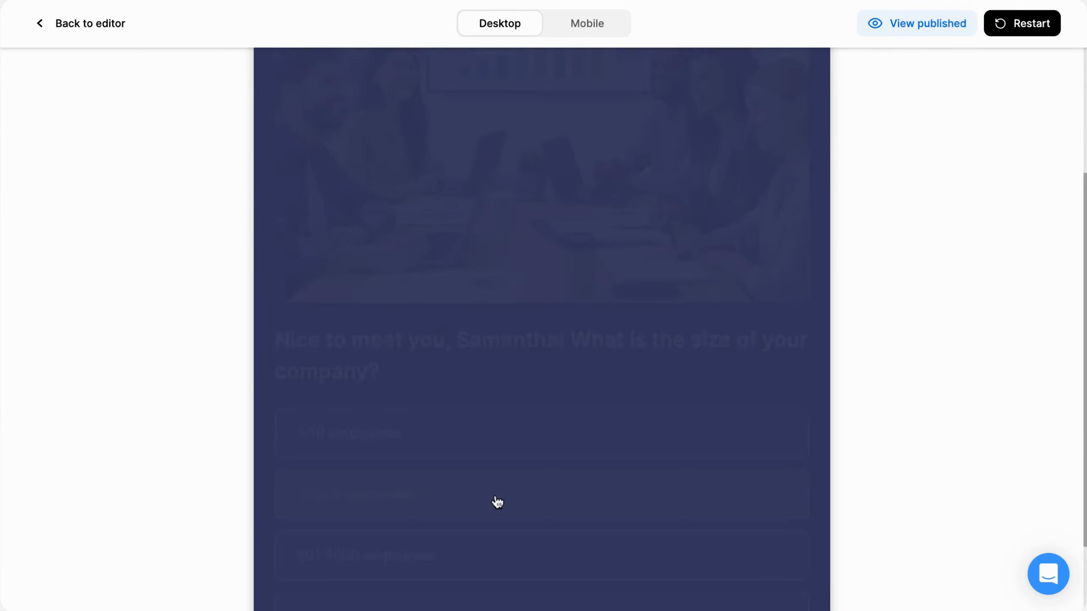
Answer the preview's remaining multiple-choice questions, from role and primary goal through the allocated budget range
click(486, 345)
click(486, 441)
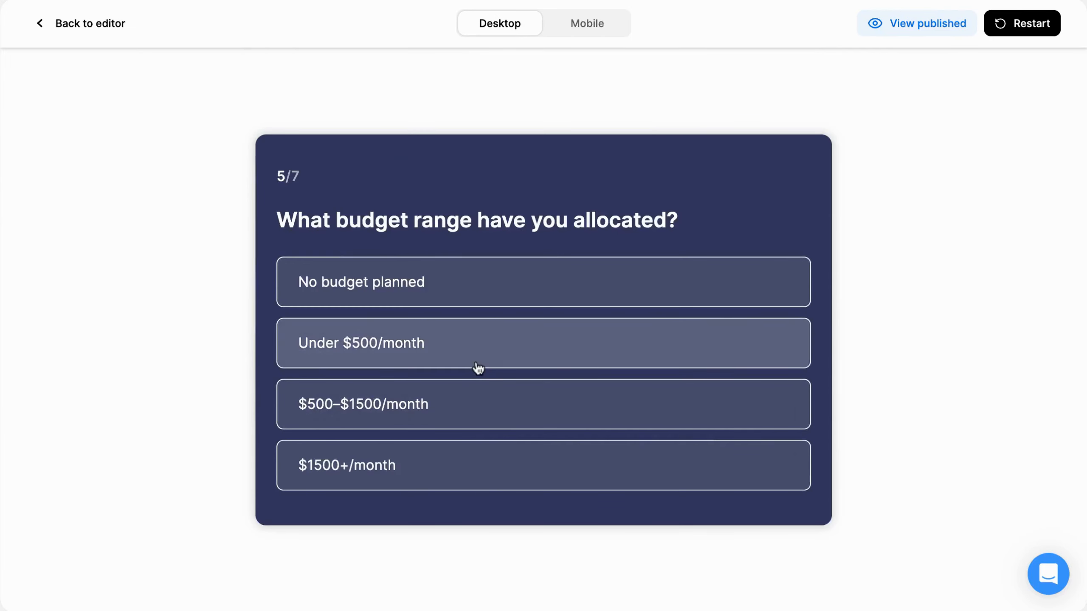
click(478, 369)
scroll(478, 368, down, 4)
click(473, 400)
Enter the company's website address for the preview's last question and submit it
click(461, 343)
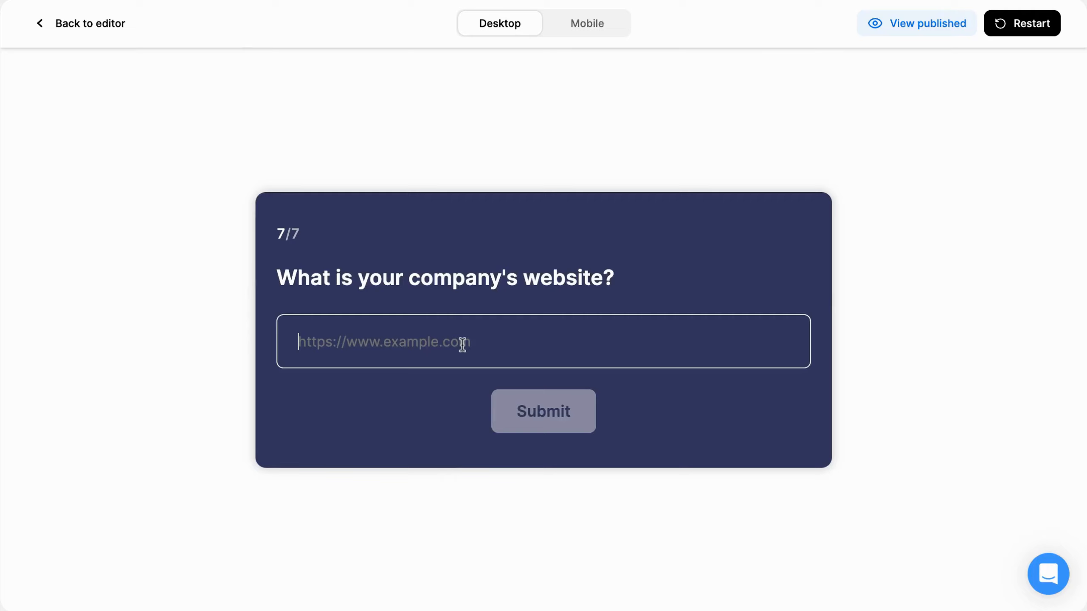
text(htt)
click(496, 372)
click(528, 415)
Fill in the contact form's email and phone number, submit it, and review the resulting closing card
click(443, 308)
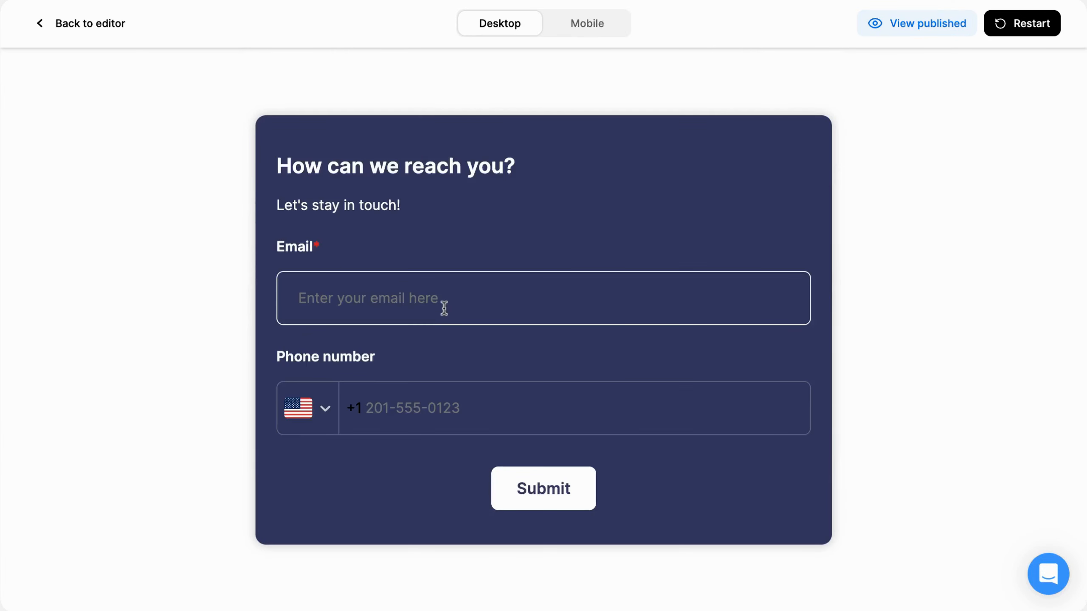
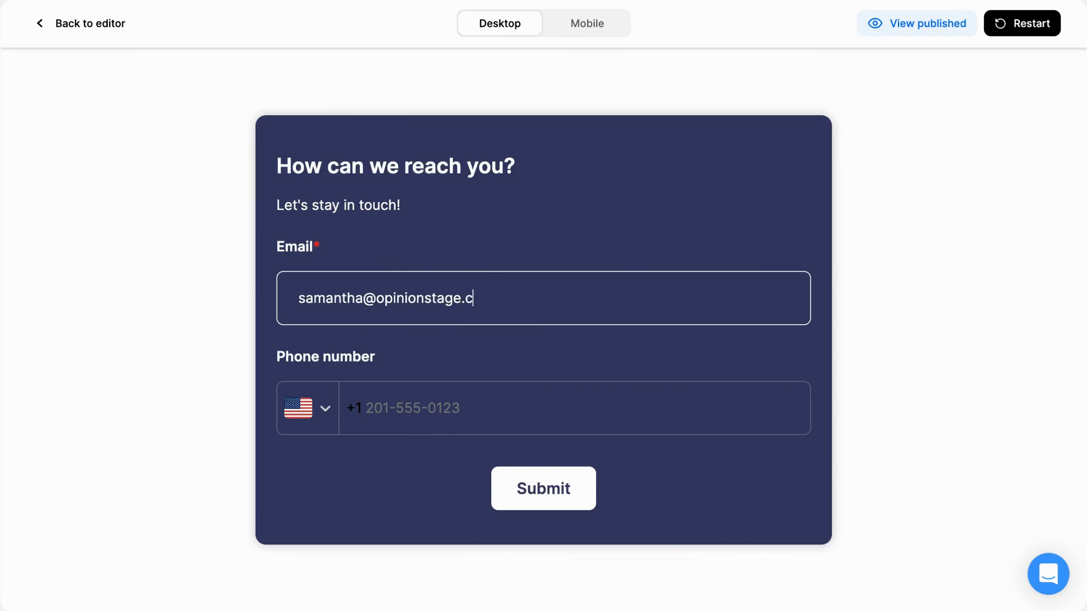
click(435, 401)
text(20155588)
text(8888)
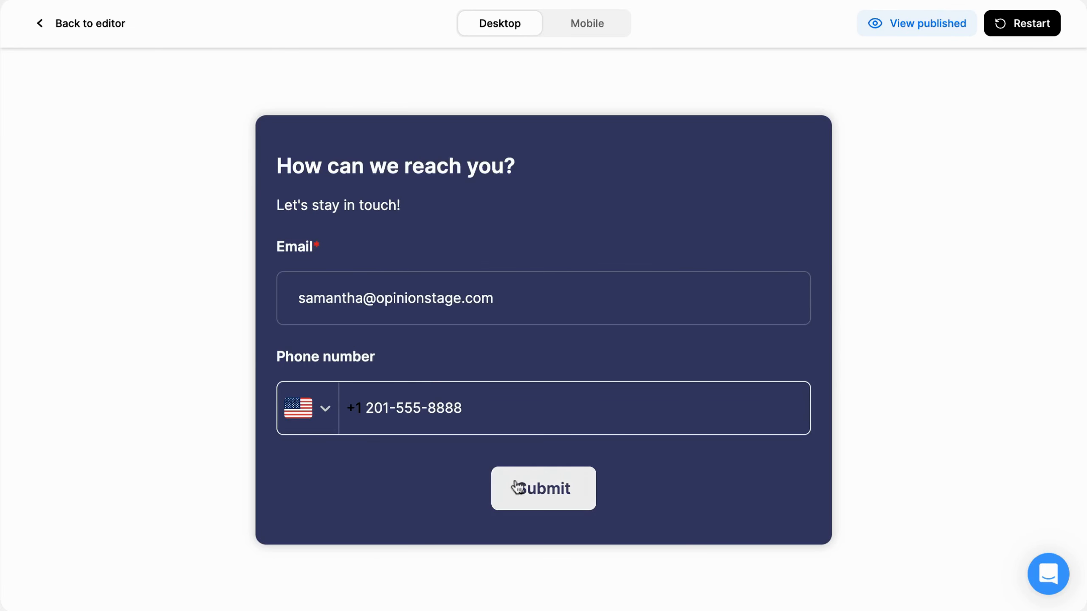
click(514, 488)
scroll(526, 499, down, 3)
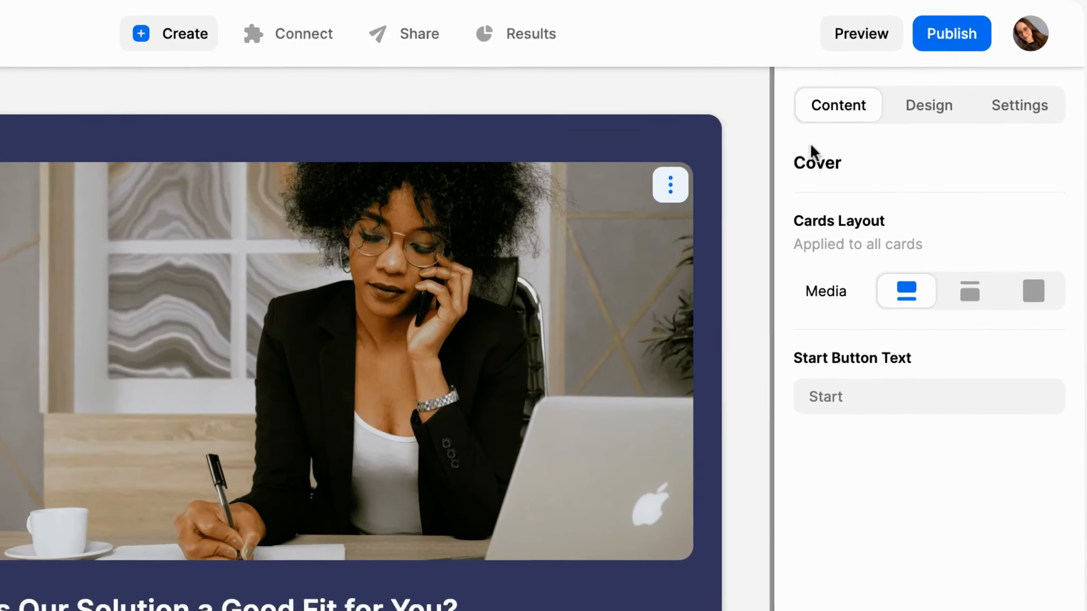
Publish the assessment and open its sharing options
click(998, 30)
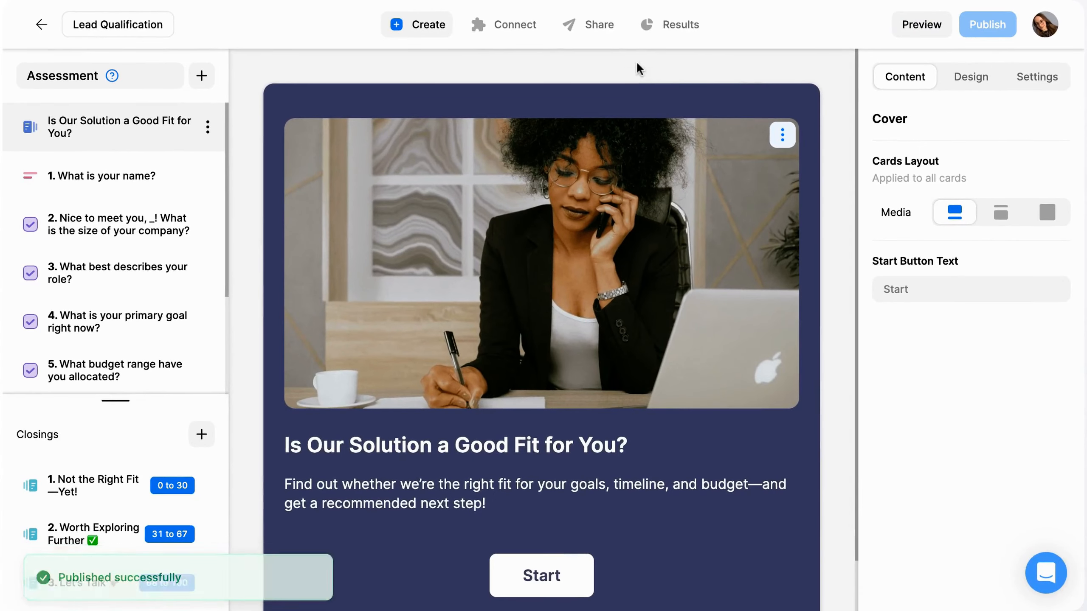
click(606, 25)
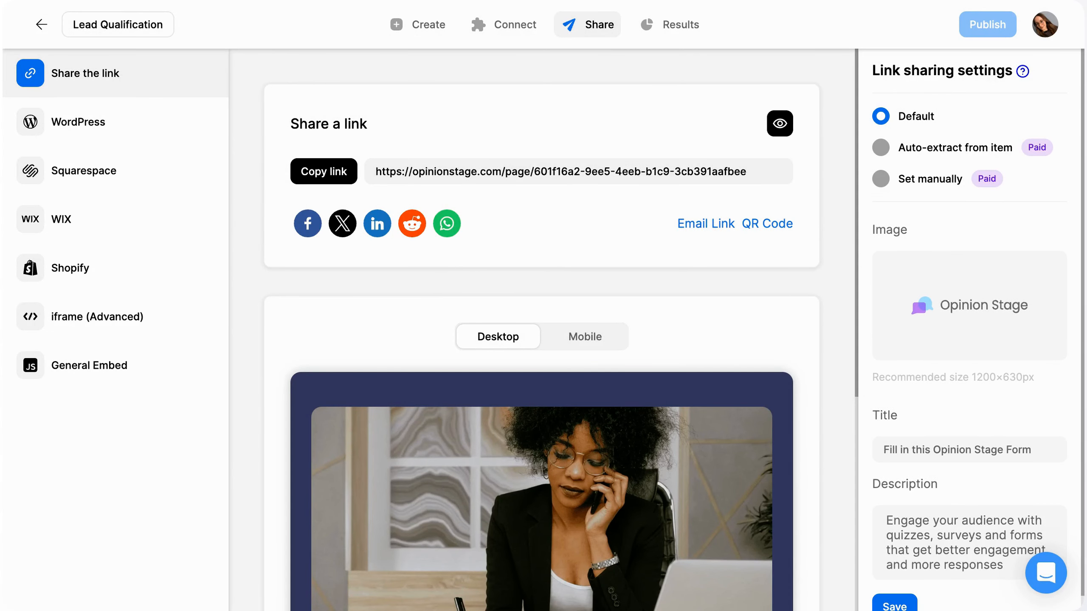
Review the assessment's results through the question summaries, individual responses, performance figures and closing report
click(668, 38)
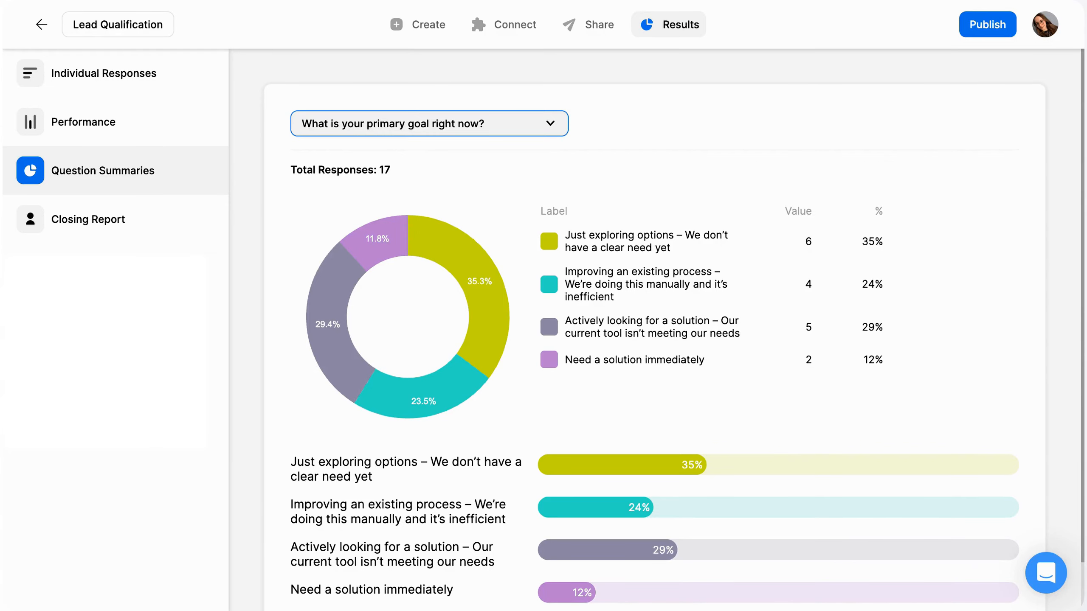
click(132, 82)
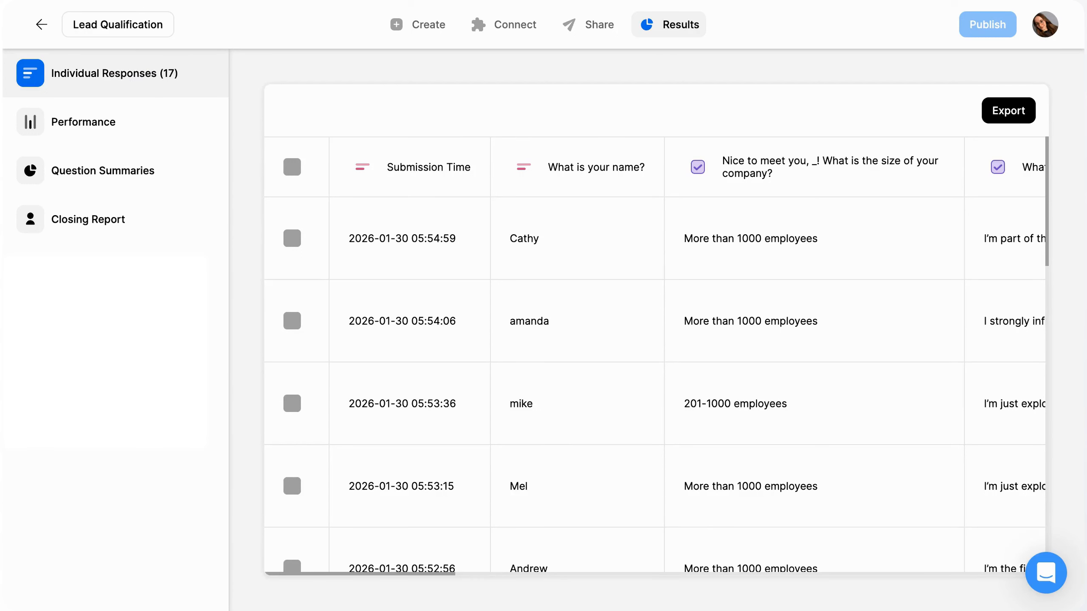
click(128, 123)
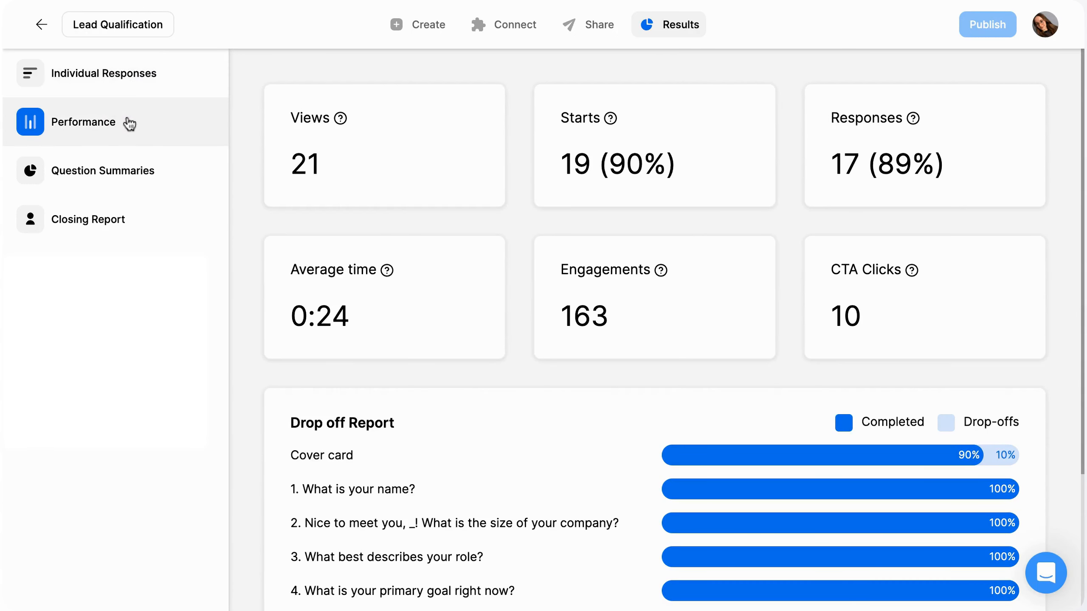
click(128, 217)
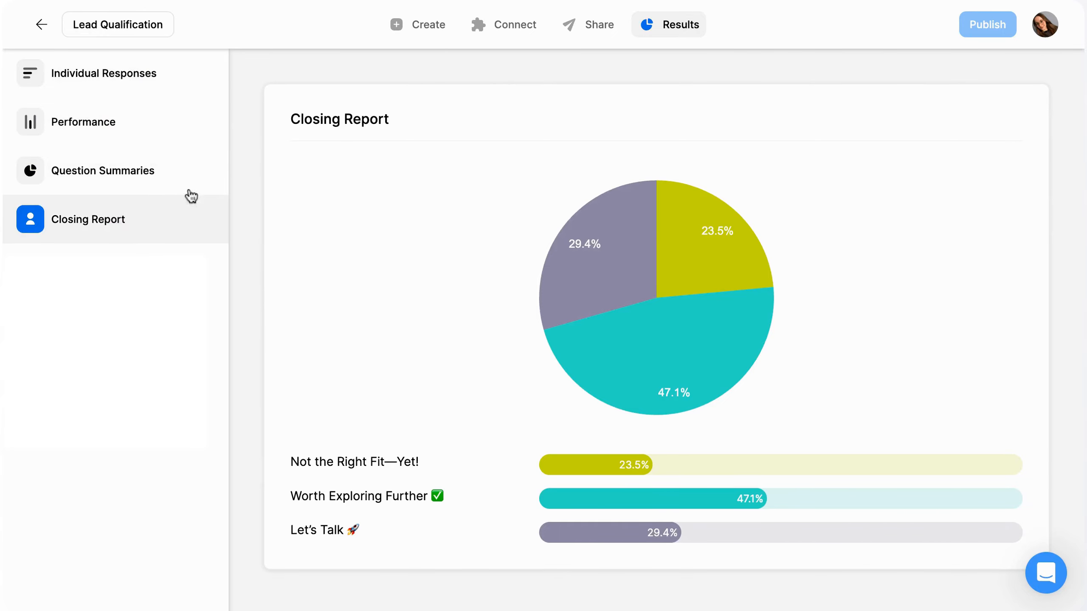
Open the support chat to see the available help options
click(1048, 576)
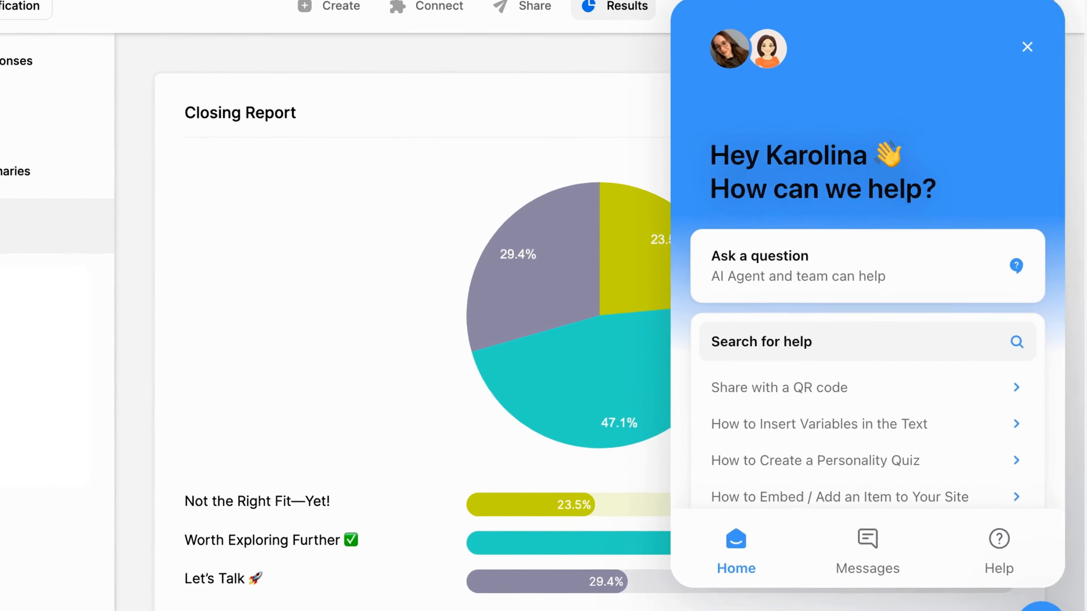